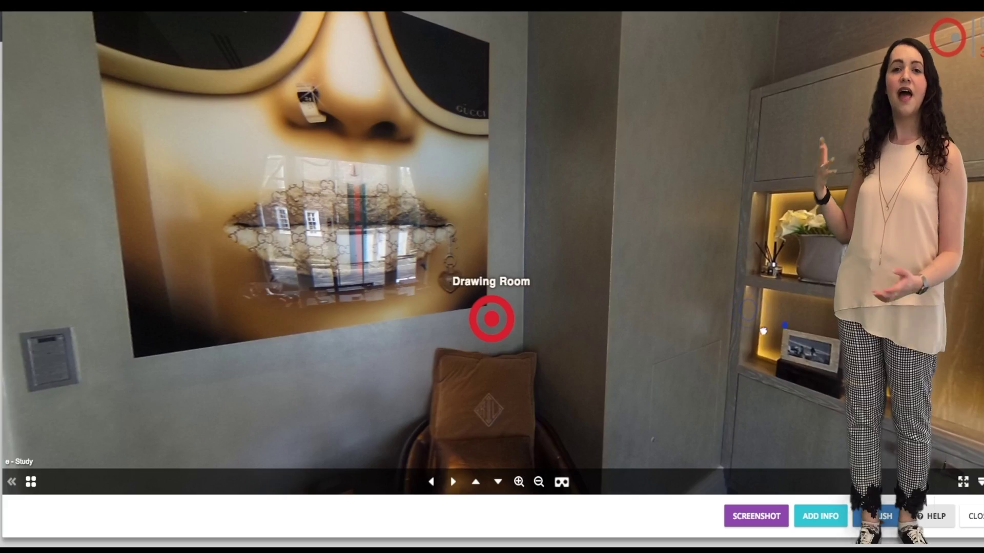
# Turn to the study's TV shelving and add an info hotspot containing horserace.jpg.
pyautogui.moveTo(763, 331); pyautogui.dragTo(341, 337)
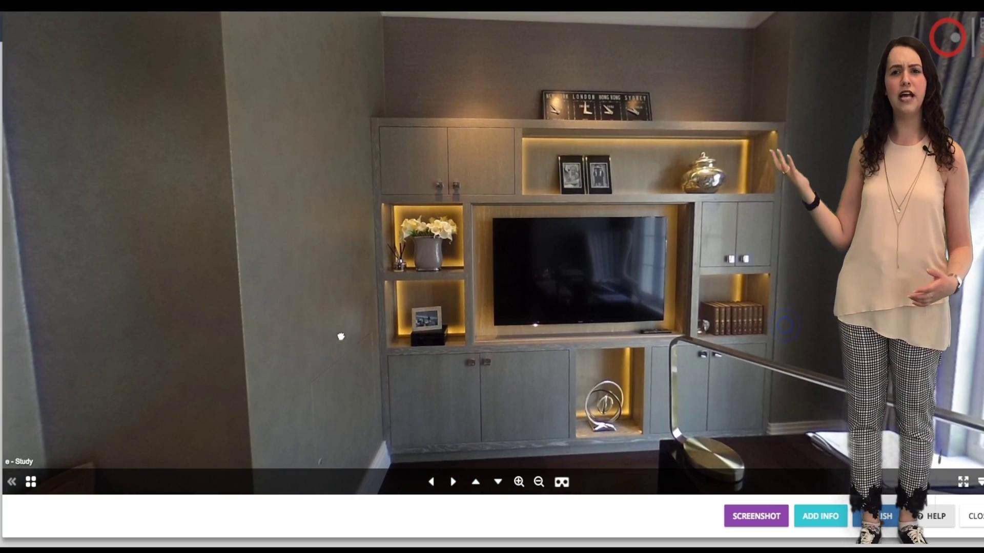
pyautogui.click(801, 517)
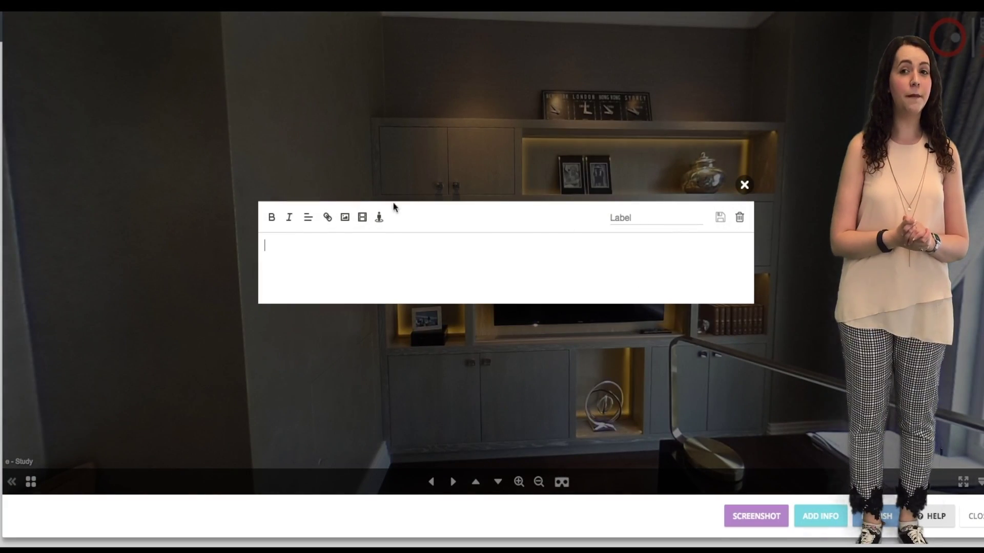
pyautogui.click(343, 218)
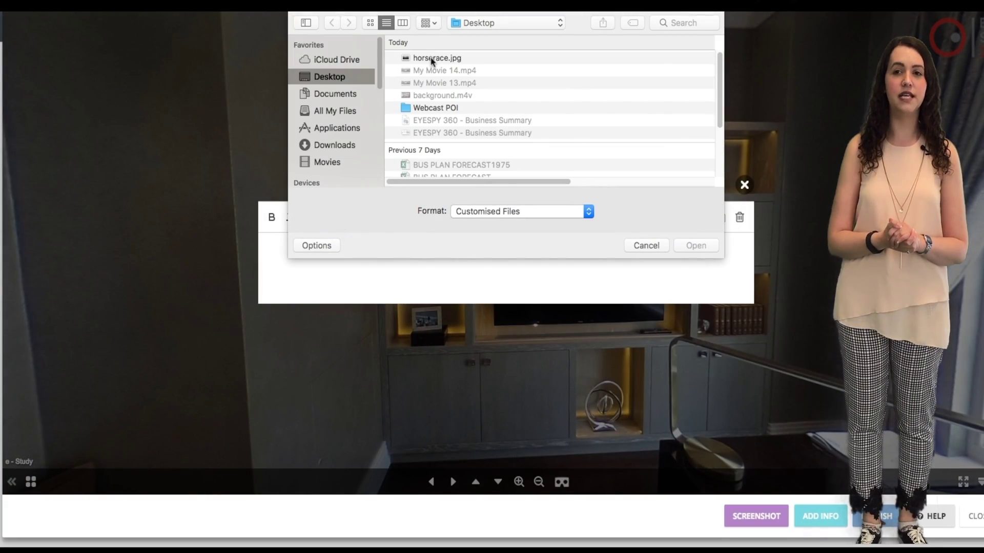
pyautogui.click(431, 58)
pyautogui.click(708, 248)
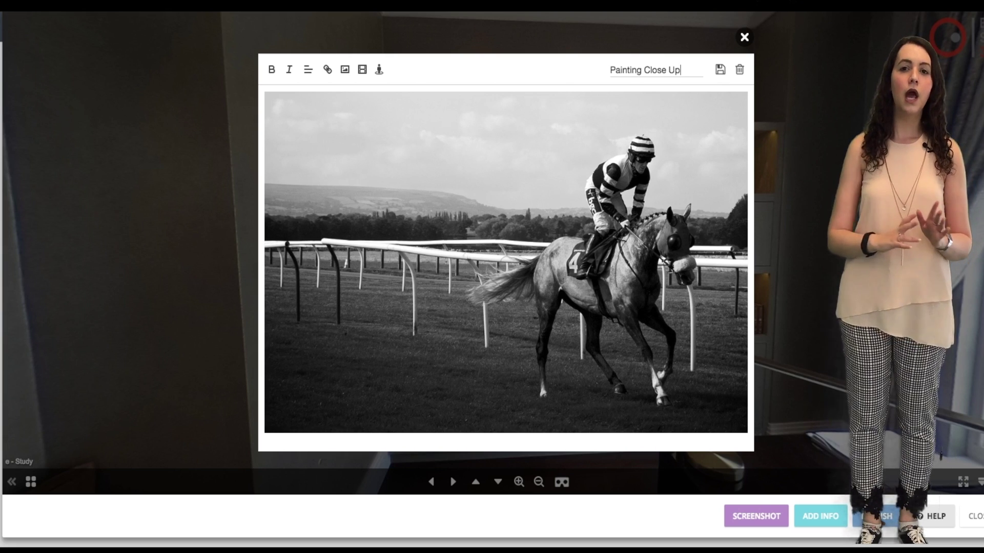
# Save the Painting Close Up hotspot and drag it onto the shelf.
pyautogui.click(718, 71)
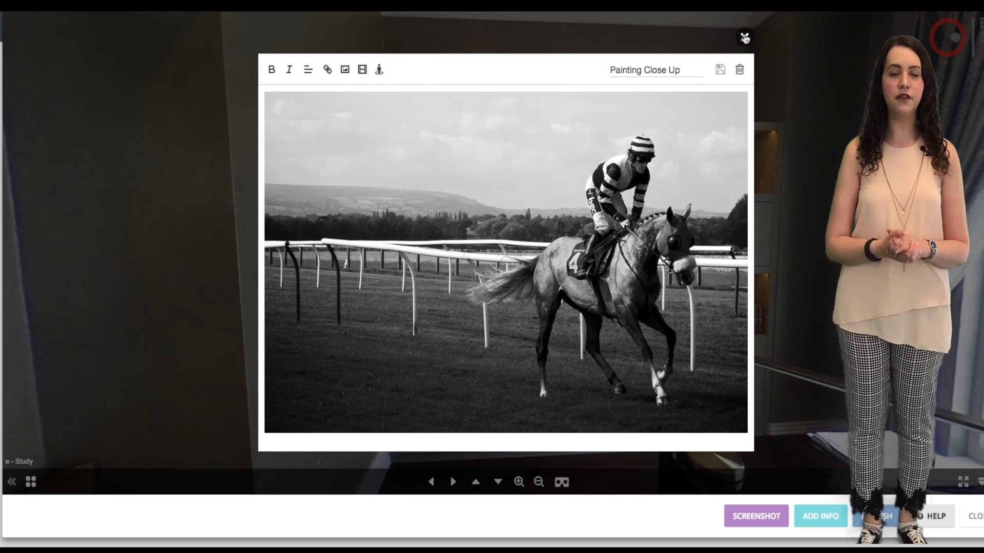
pyautogui.click(744, 38)
pyautogui.moveTo(503, 248); pyautogui.dragTo(439, 297)
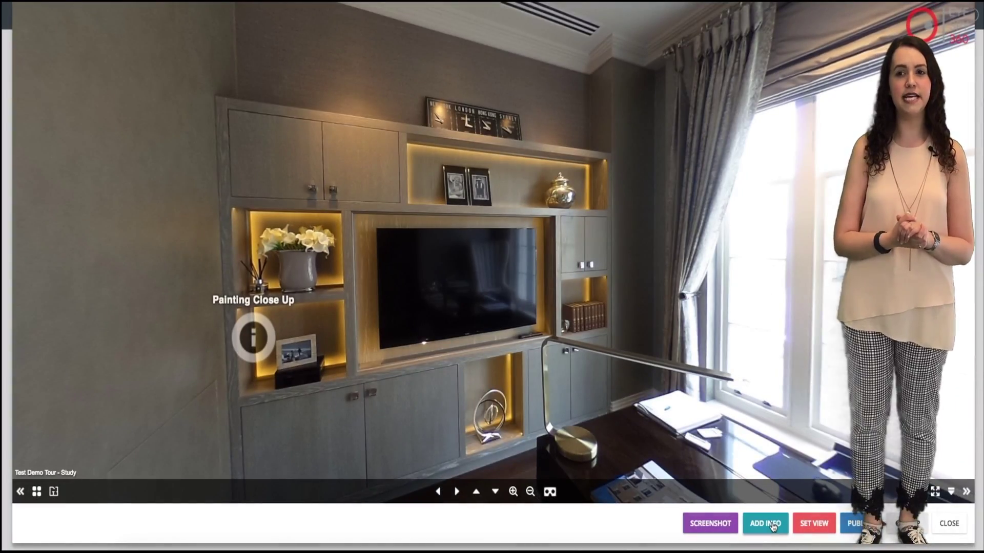
# Add an info hotspot 'Welcome to Highgate' with bold, italic, centred Highgate history text.
pyautogui.click(771, 524)
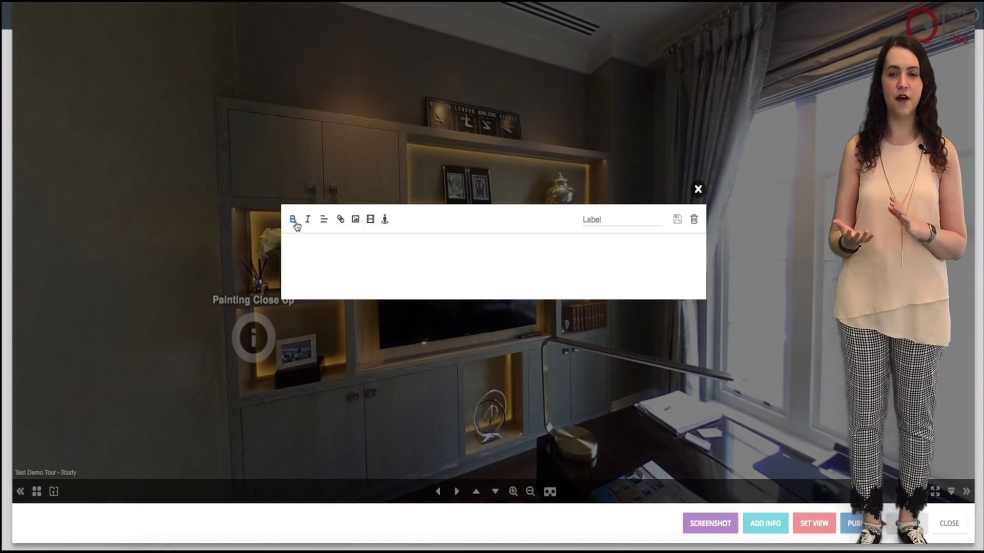
pyautogui.click(309, 220)
pyautogui.click(325, 220)
pyautogui.click(327, 251)
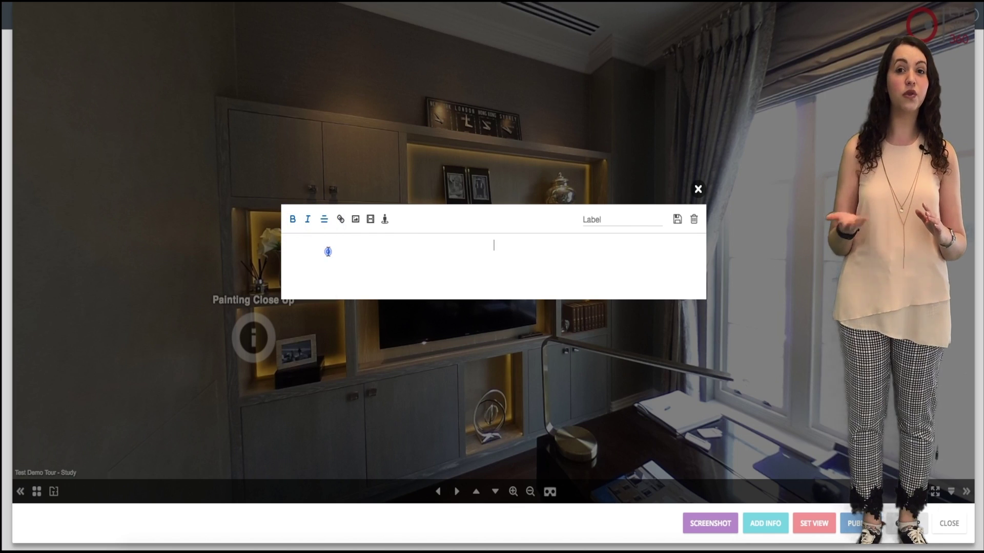
pyautogui.write("Historically, Highgate adjoined the Bishop of London's hunting estate. Highgate gets its name from these hunting grounds, as there was a high, deer-proof hedge surrounding the estate: 'the gate in the hedge'.[7] The bishop kept a toll-house where one of the main northward roads out of London entered his land. A number of pubs sprang up along the route, one of which, the Gatehouse, commemorates the toll-house. In later centuries Highgate was associated with the highwayman Dick Turpin. Hampstead Lane and Highgate Hill contain the red brick Victorian buildings of Highgate School and its adjacent Chapel of St Michael. The school has played a paramount role in the life of the village and has existed on its site since its founding was permitted by letters patent from Queen Elizabeth I in 1565. The area north of the High Street and Hampstead Lane was part of Hornsey parish and also later the Municipal Borough of Hornsey and the seat of that borough's governing body for many years. Highgate Hill, the steep street linking Archway (traditionally called part of Upper Holloway) and Highgate village, was the route of the first cable car to be built in Europe. It operated between 1884 and 1909. Like much of London, Highgate suffered damage during World War II by German air raids. The local tube station was used as a bomb shelter.")
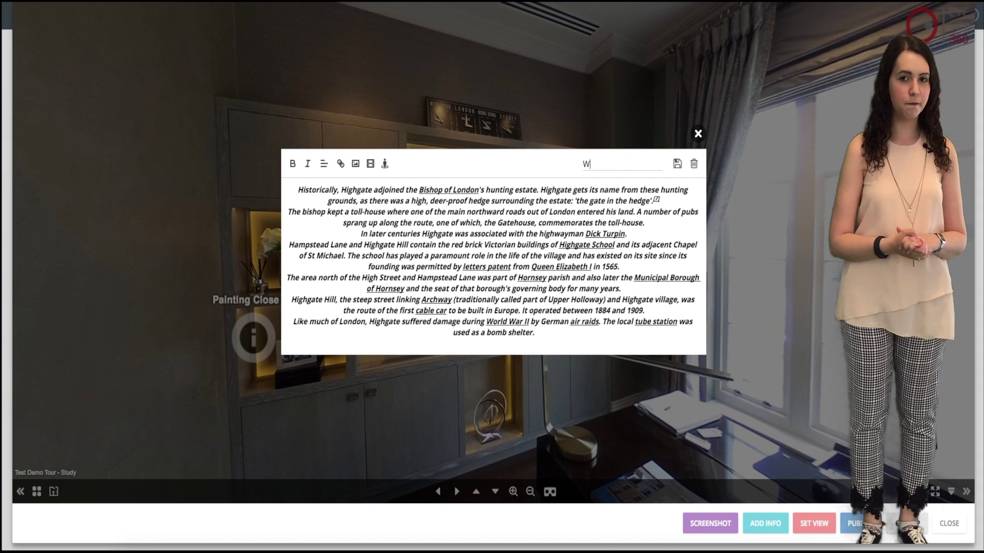
pyautogui.write('Welcome to Highgate')
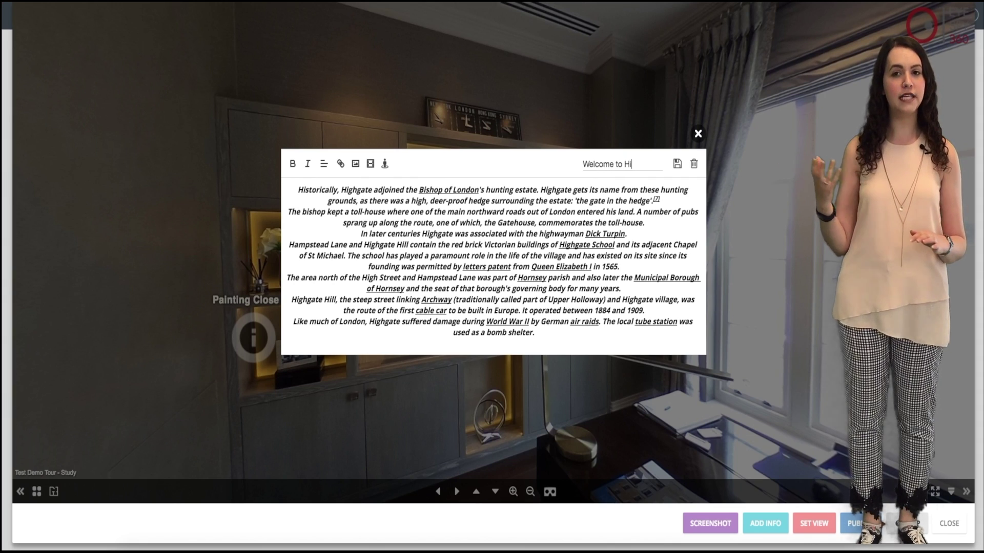
pyautogui.click(674, 165)
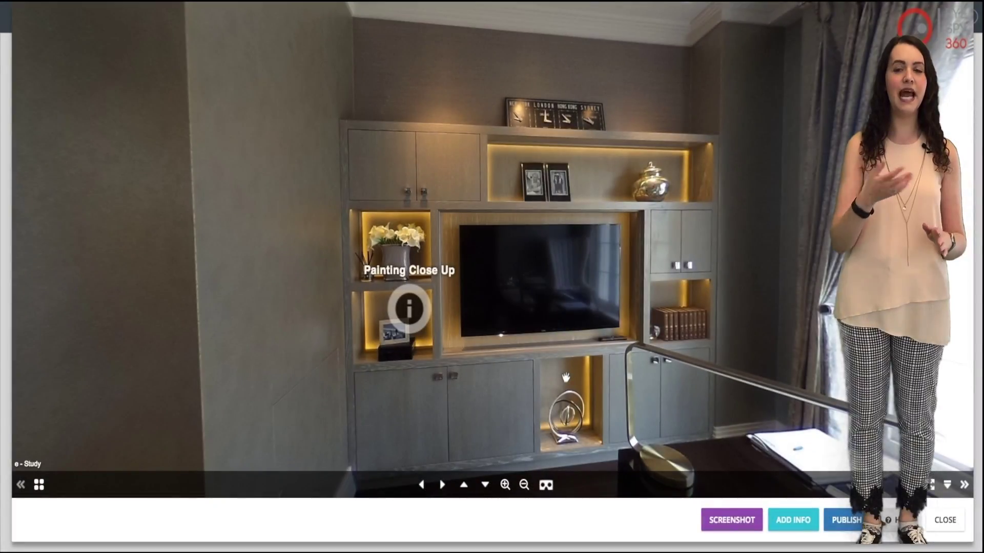
# Add an info hotspot on the TV embedding the YouTube property video, and play it.
pyautogui.click(776, 519)
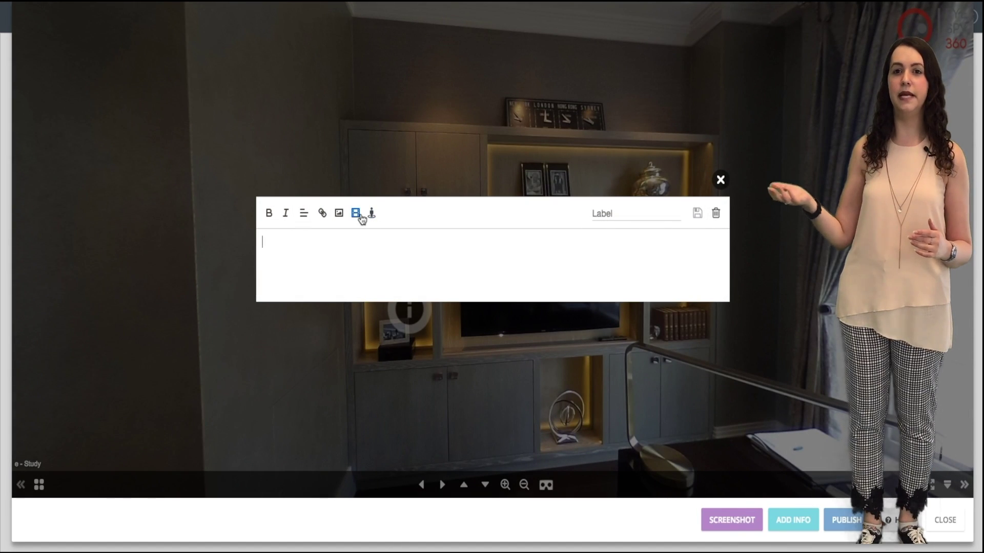
pyautogui.click(356, 214)
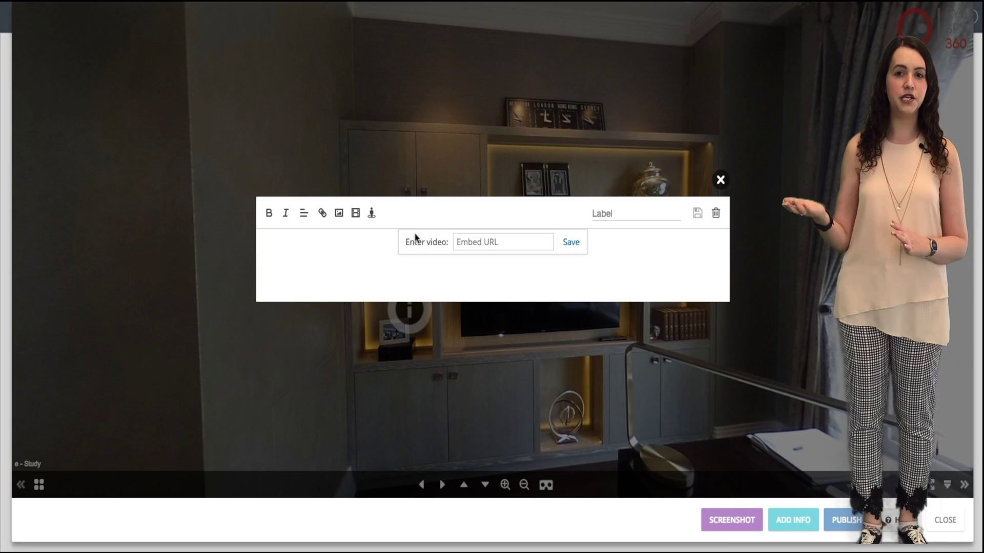
pyautogui.rightClick(478, 239)
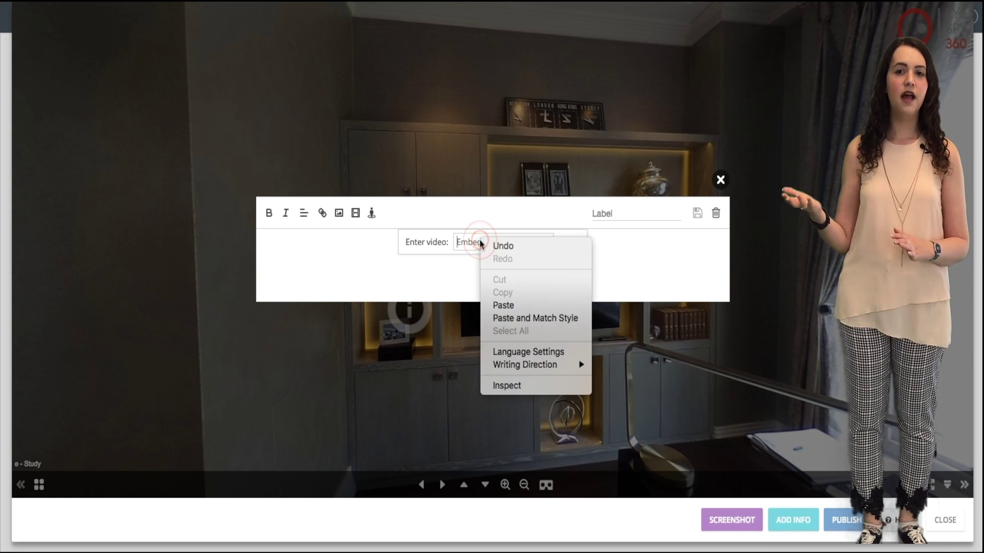
pyautogui.click(501, 306)
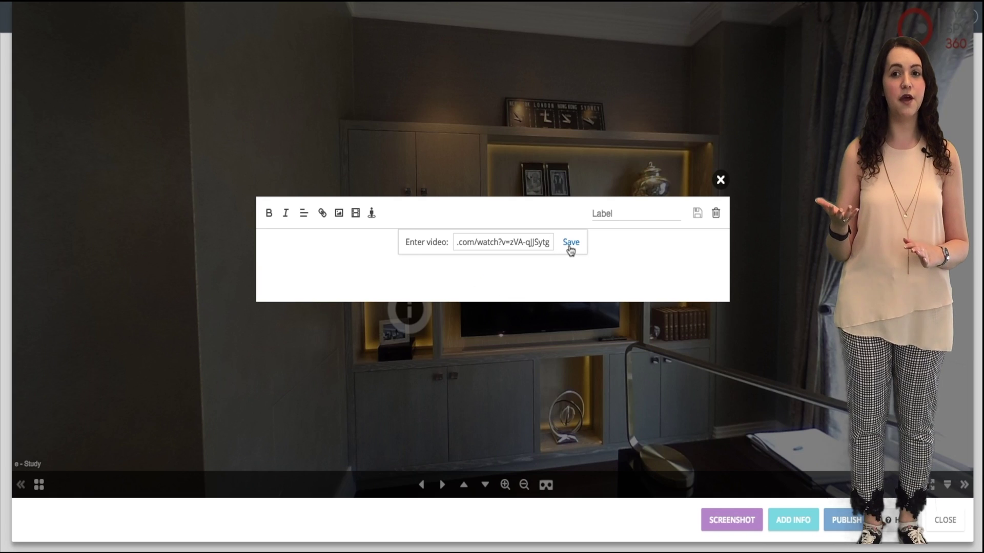
pyautogui.click(570, 245)
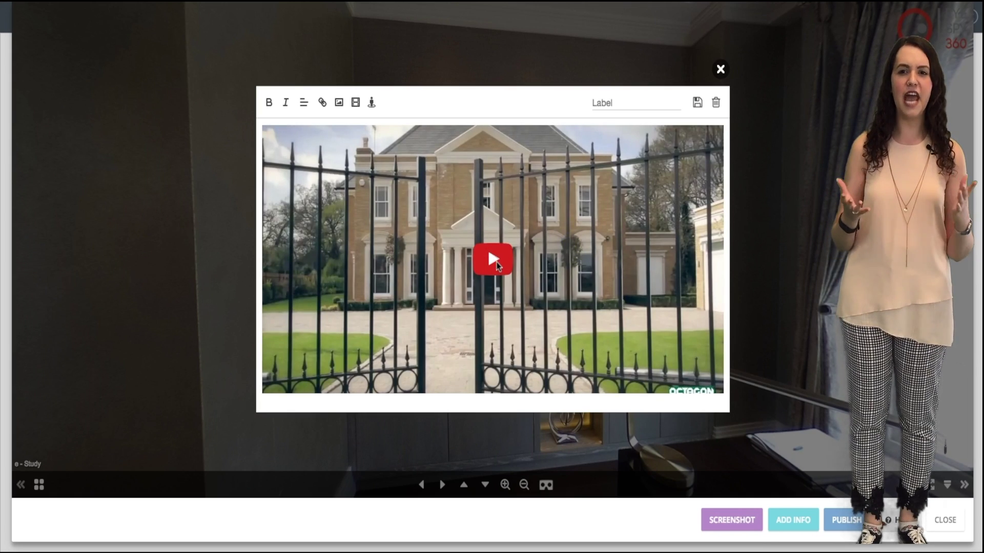
pyautogui.click(496, 262)
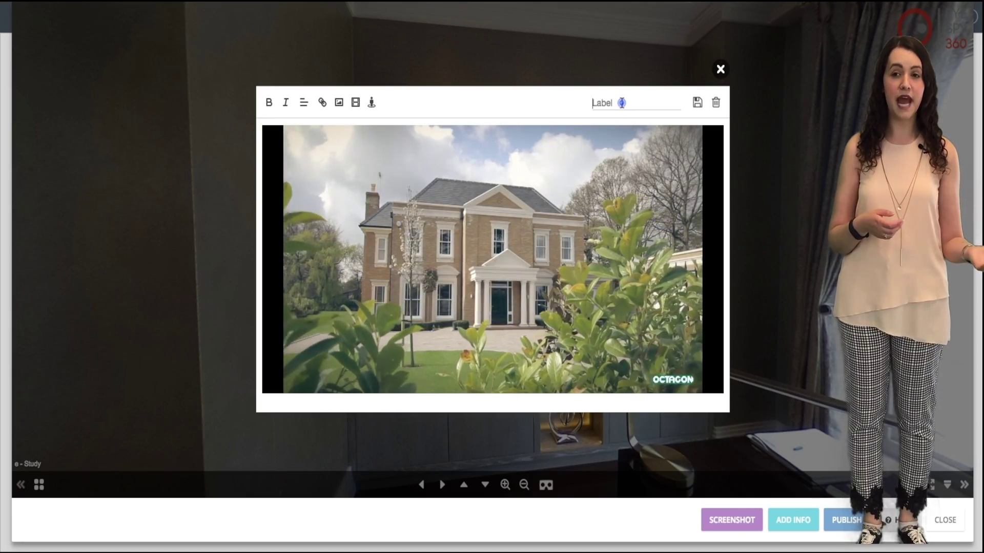
# Label the video hotspot 'Drone' and save it.
pyautogui.click(621, 101)
pyautogui.write('Drone')
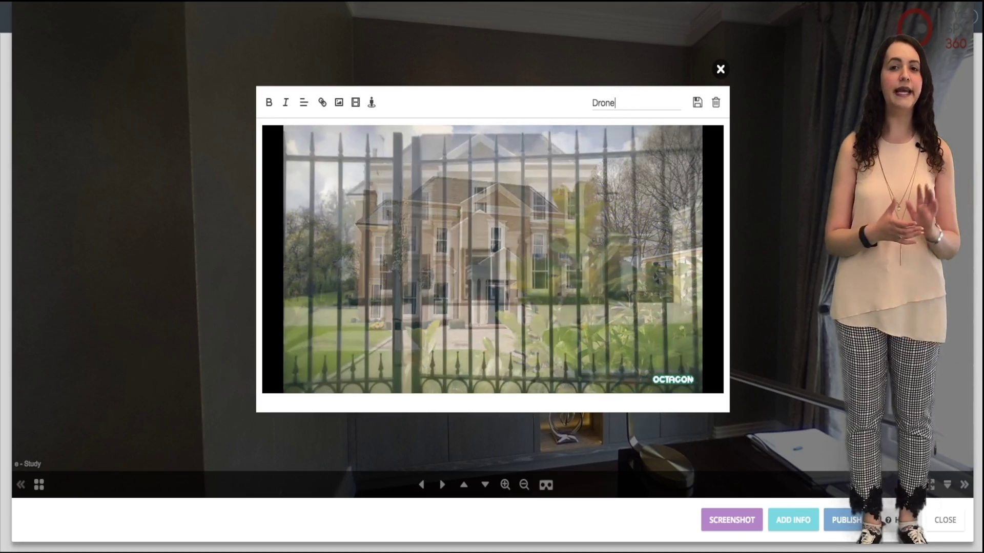
pyautogui.click(696, 103)
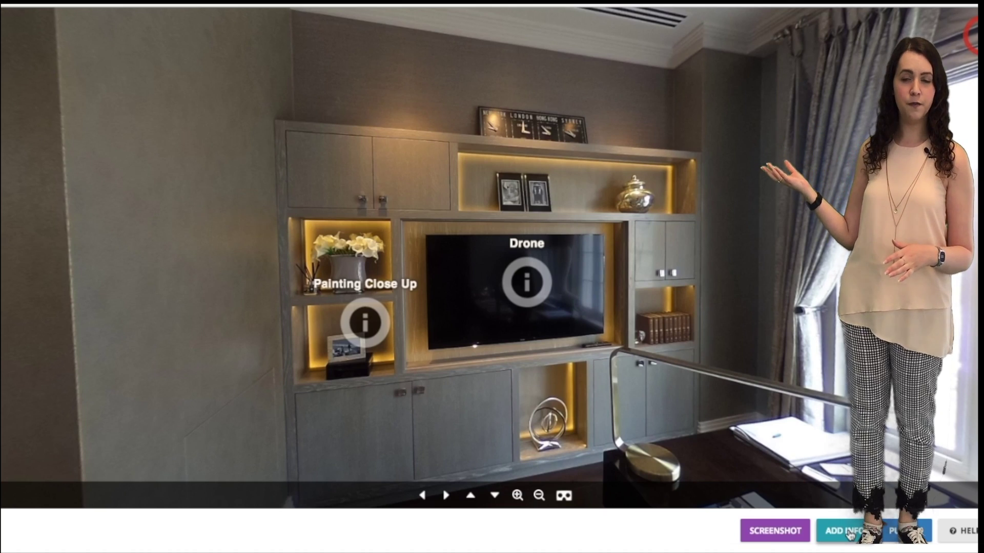
# Add an info hotspot whose text 'Property Details' links to the copied web address.
pyautogui.click(849, 534)
pyautogui.click(483, 283)
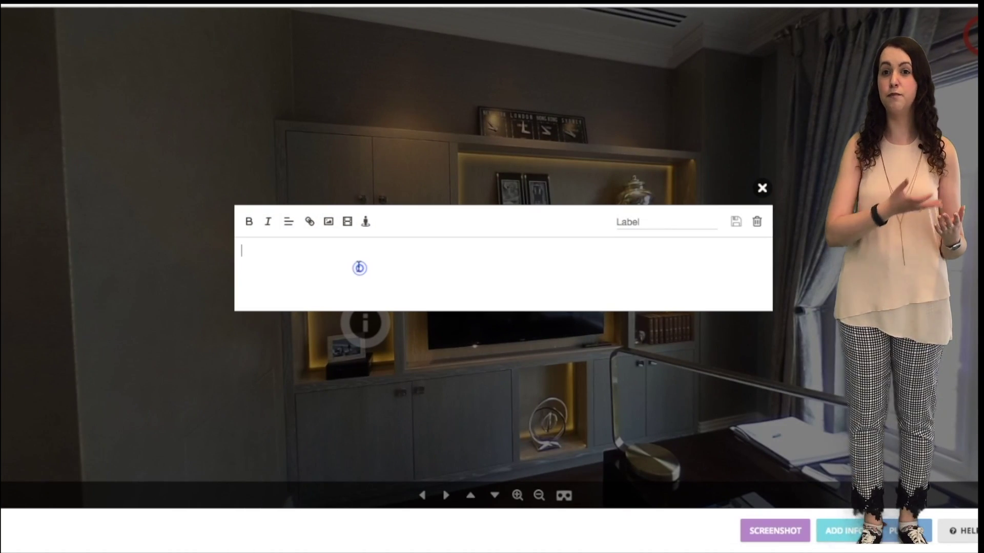
pyautogui.click(360, 267)
pyautogui.write('Property Details')
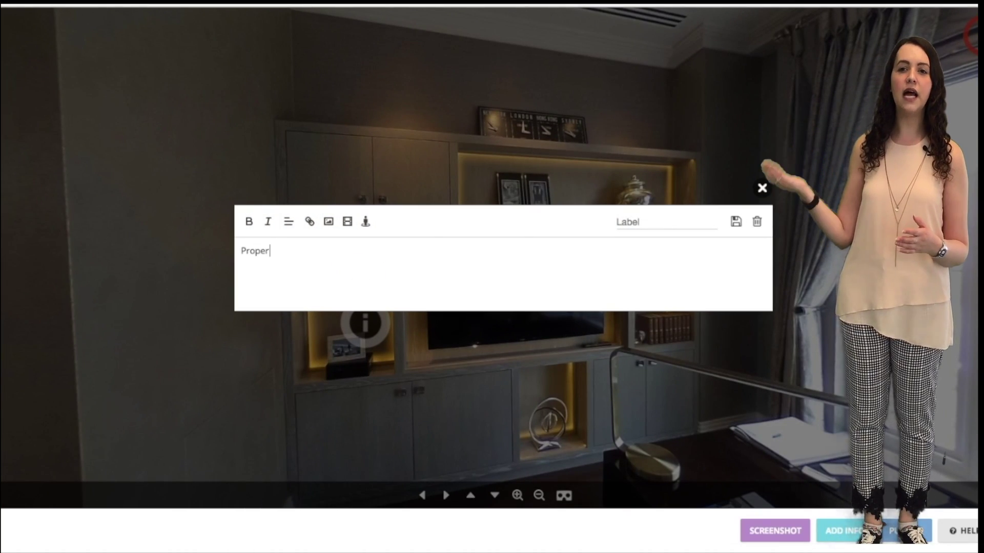
pyautogui.moveTo(360, 262); pyautogui.dragTo(158, 252)
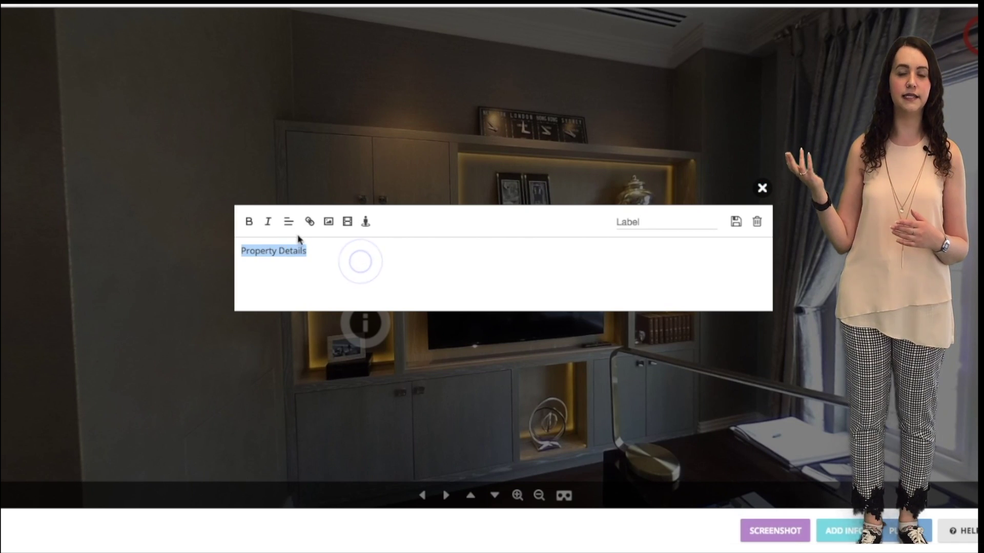
pyautogui.click(310, 221)
pyautogui.hotkey('ctrl', 'c')
pyautogui.press('BackSpace')
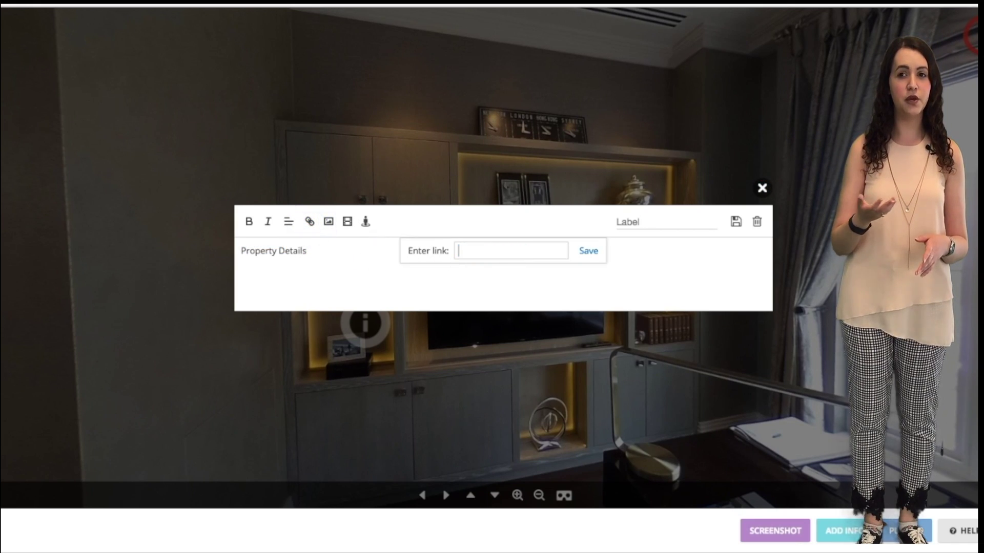
pyautogui.rightClick(527, 249)
pyautogui.click(550, 310)
pyautogui.click(588, 251)
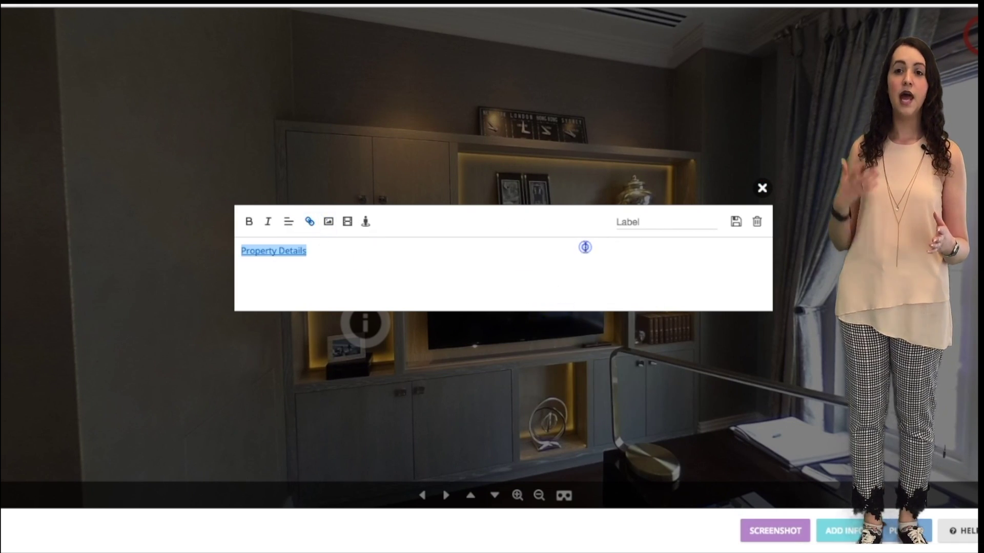
# Label the hotspot 'Property Details', save it, and move it onto the right cabinet.
pyautogui.click(645, 222)
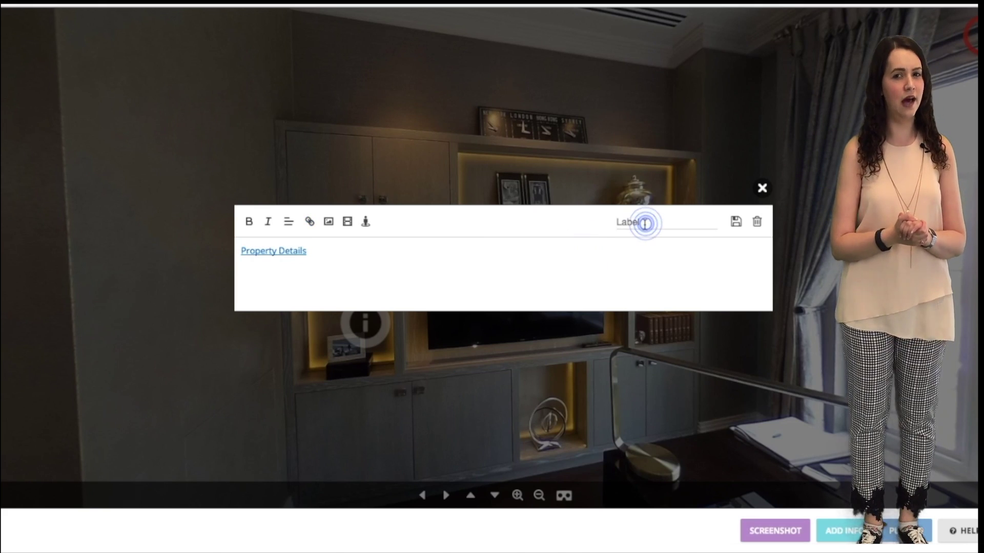
pyautogui.hotkey('ctrl', 'v')
pyautogui.click(728, 222)
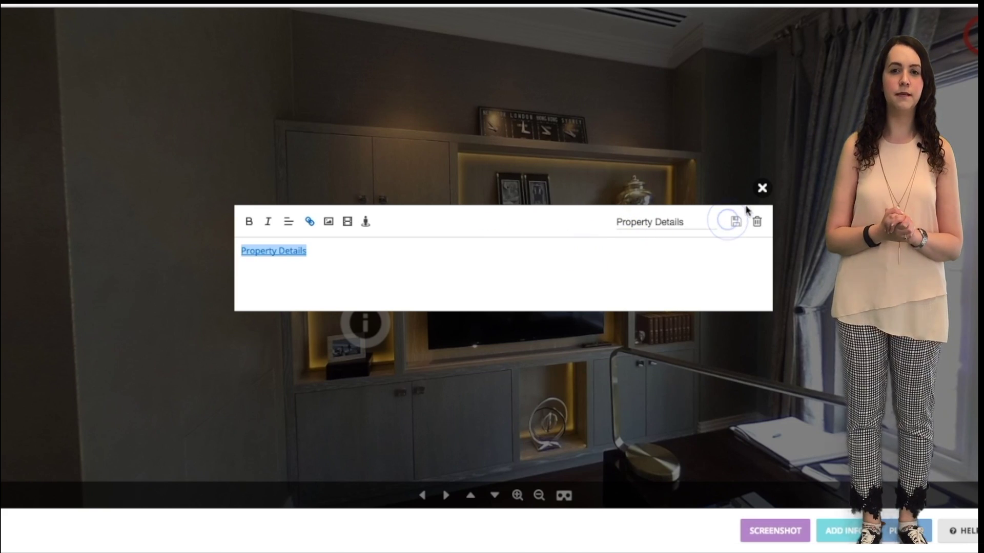
pyautogui.click(761, 190)
pyautogui.moveTo(500, 257); pyautogui.dragTo(664, 327)
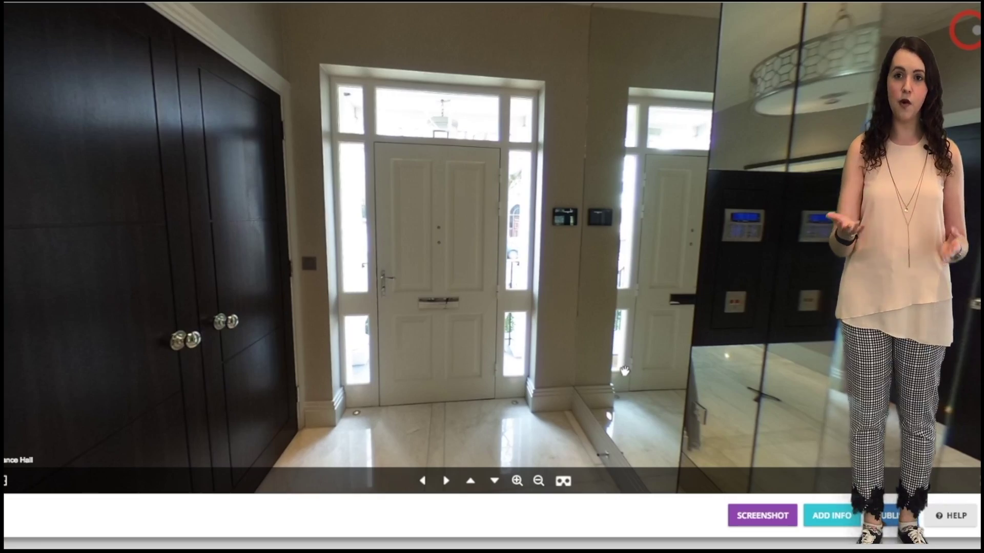
# Start a new info hotspot in the Entrance Hall scene.
pyautogui.click(835, 518)
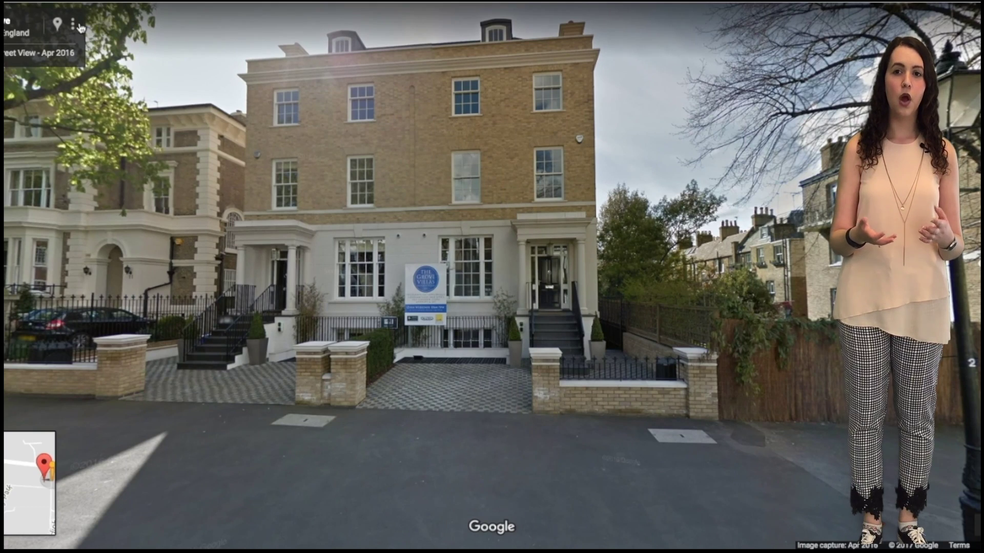
# Copy the iframe embed code for The Grove Street View from Share or embed image.
pyautogui.click(76, 25)
pyautogui.click(95, 88)
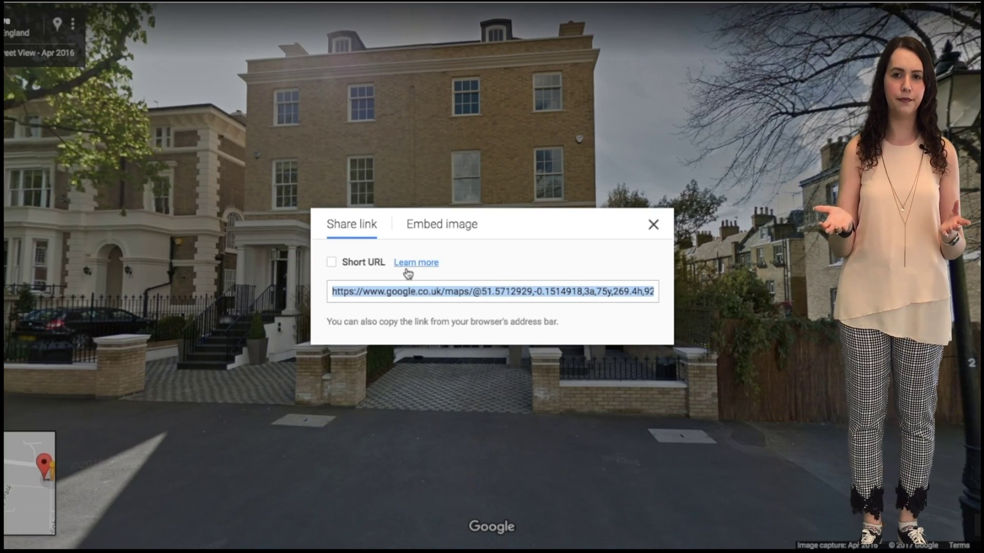
pyautogui.click(423, 224)
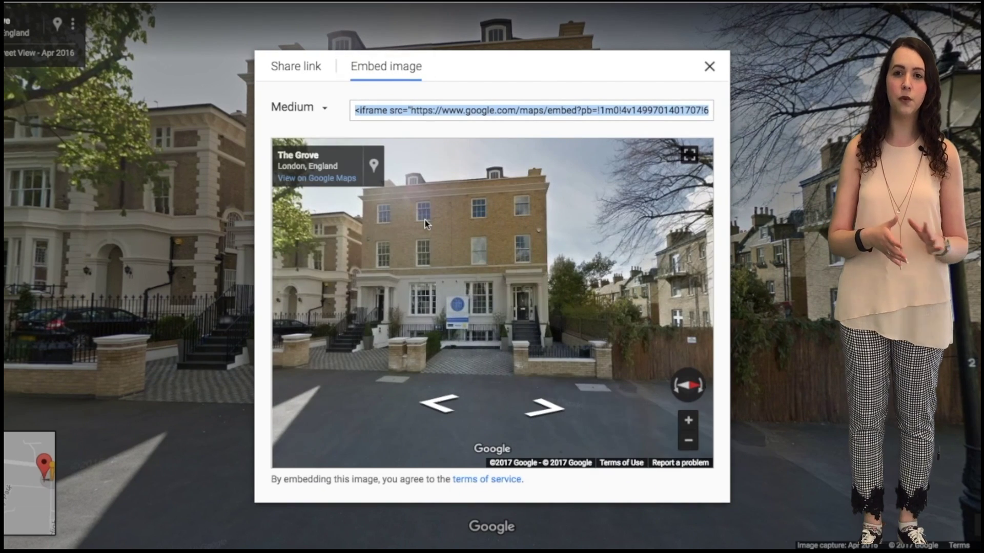
pyautogui.rightClick(466, 110)
pyautogui.click(487, 184)
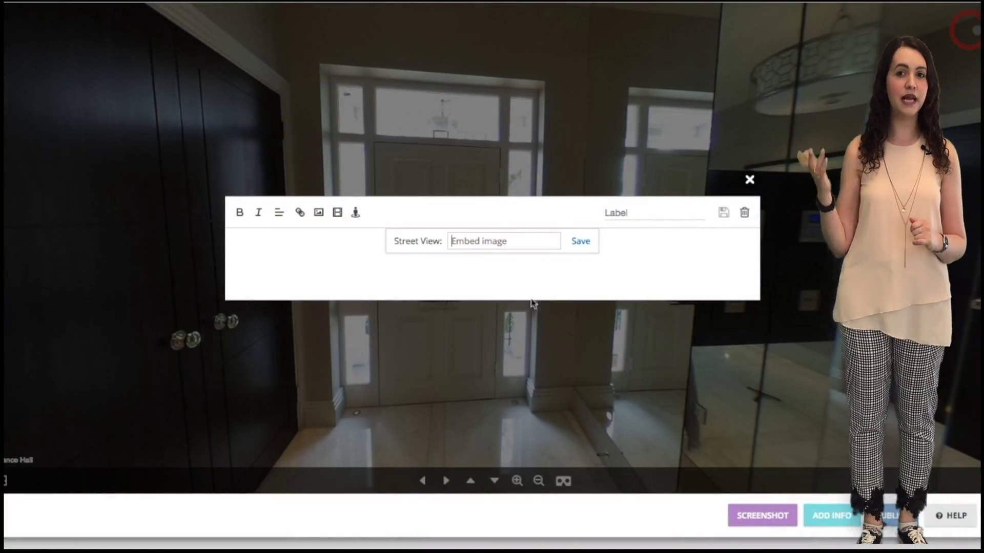
# Paste The Grove Street View embed code into the hotspot, label it 'Streetview', and save.
pyautogui.rightClick(508, 237)
pyautogui.click(533, 303)
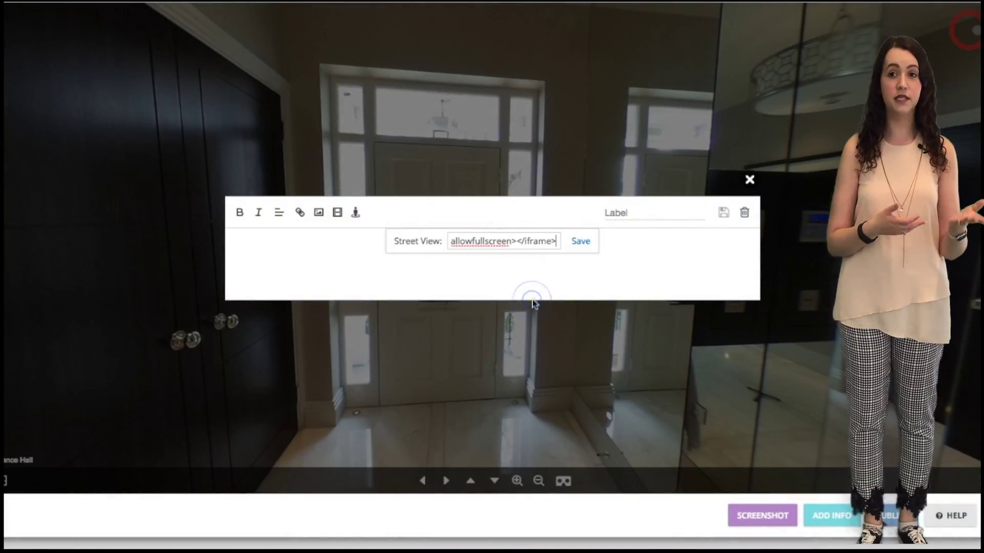
pyautogui.click(578, 244)
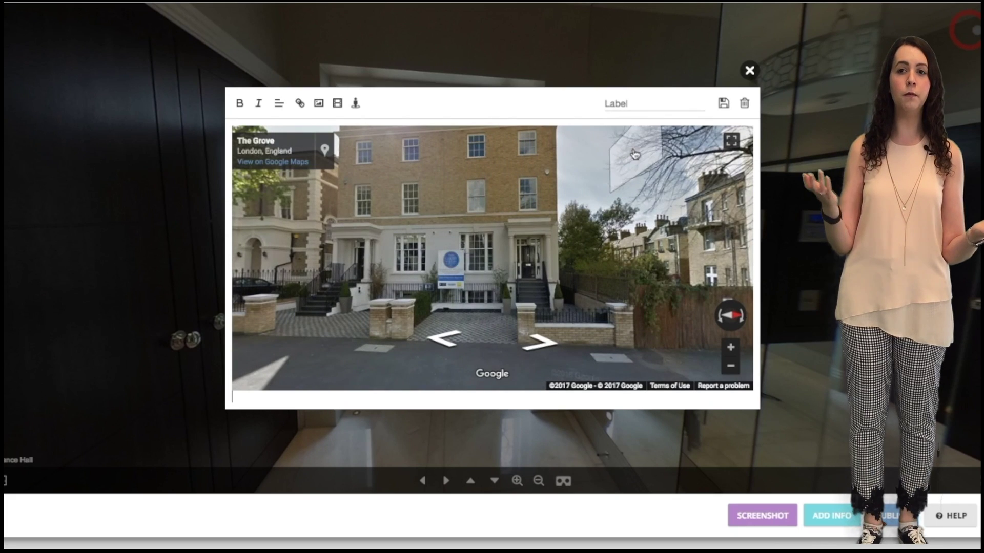
pyautogui.click(628, 105)
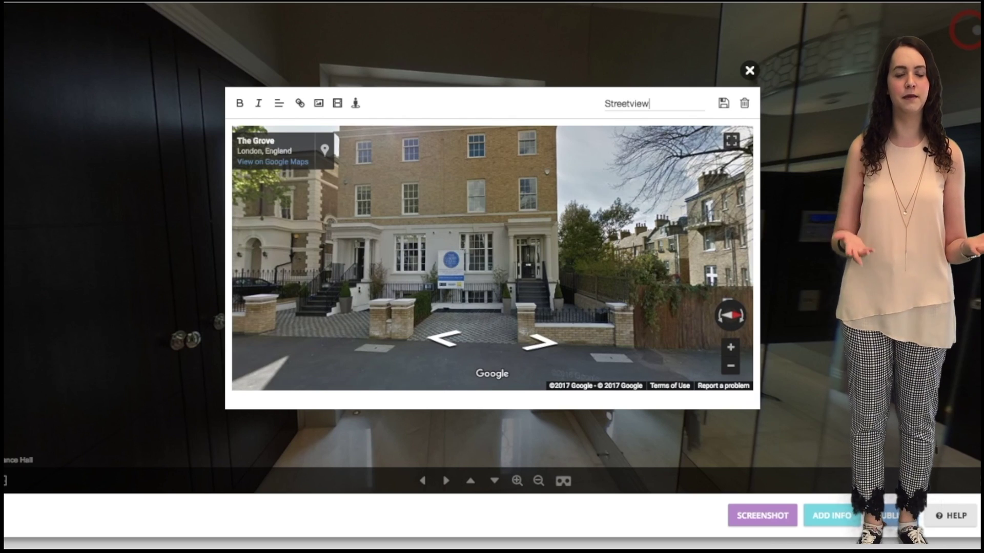
pyautogui.write('Streetview')
pyautogui.click(720, 102)
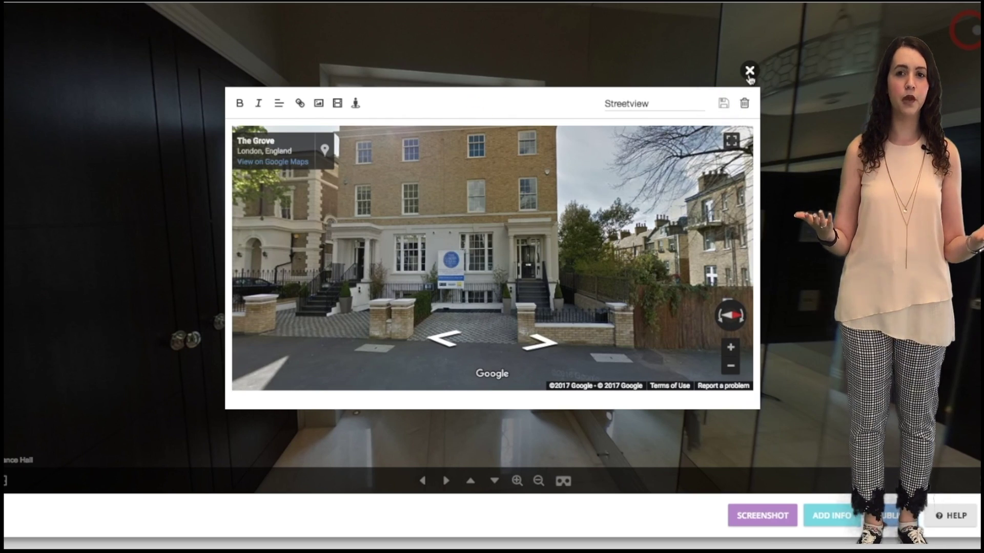
pyautogui.click(749, 72)
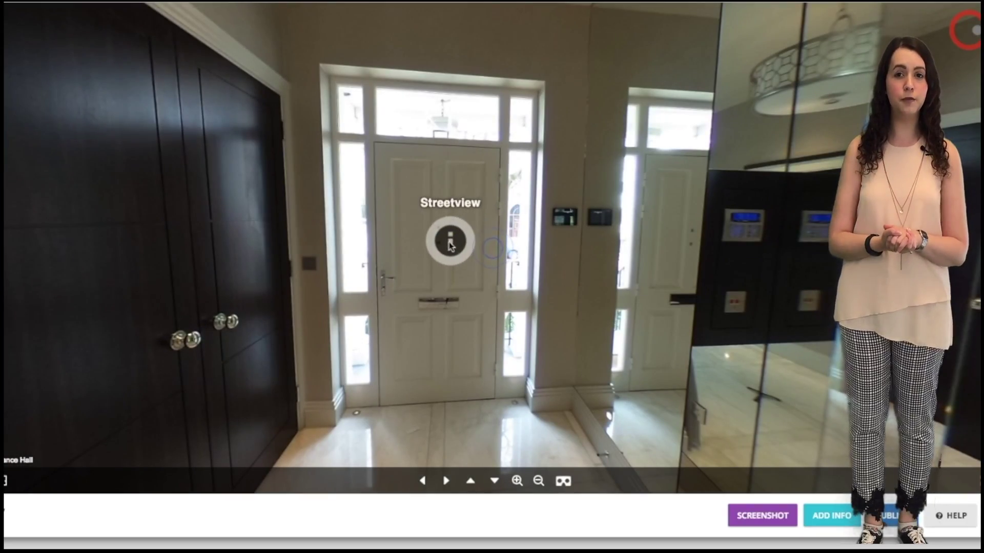
# Nudge the Streetview hotspot onto the front door, then publish the tour.
pyautogui.moveTo(450, 245); pyautogui.dragTo(447, 251)
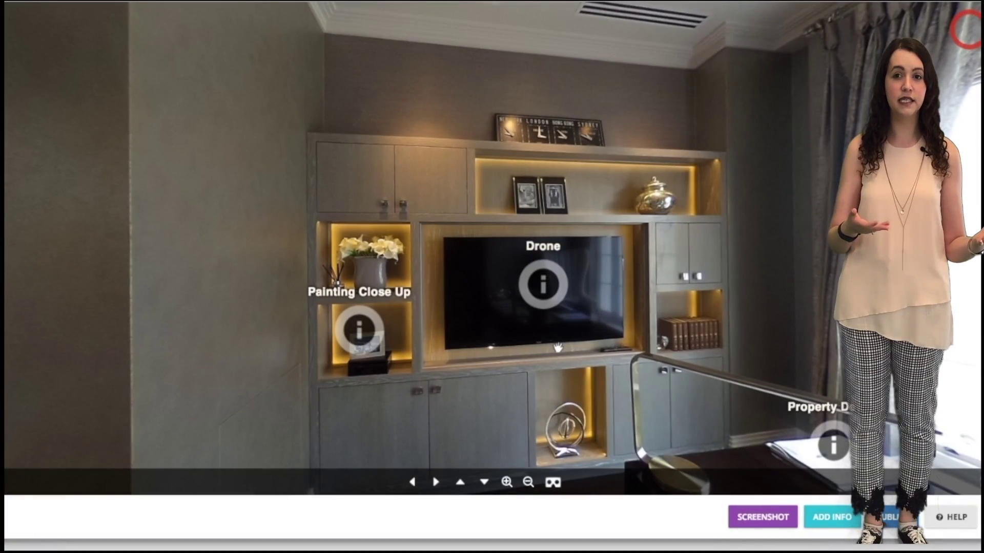
pyautogui.moveTo(535, 360)
pyautogui.mouseDown()
pyautogui.moveTo(481, 358)
pyautogui.moveTo(525, 360)
pyautogui.mouseUp()
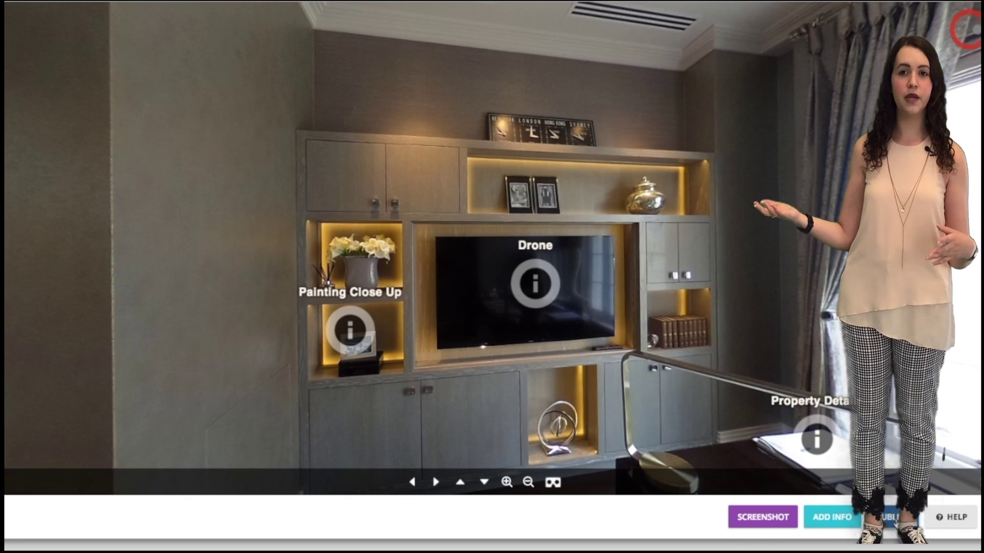
pyautogui.click(894, 518)
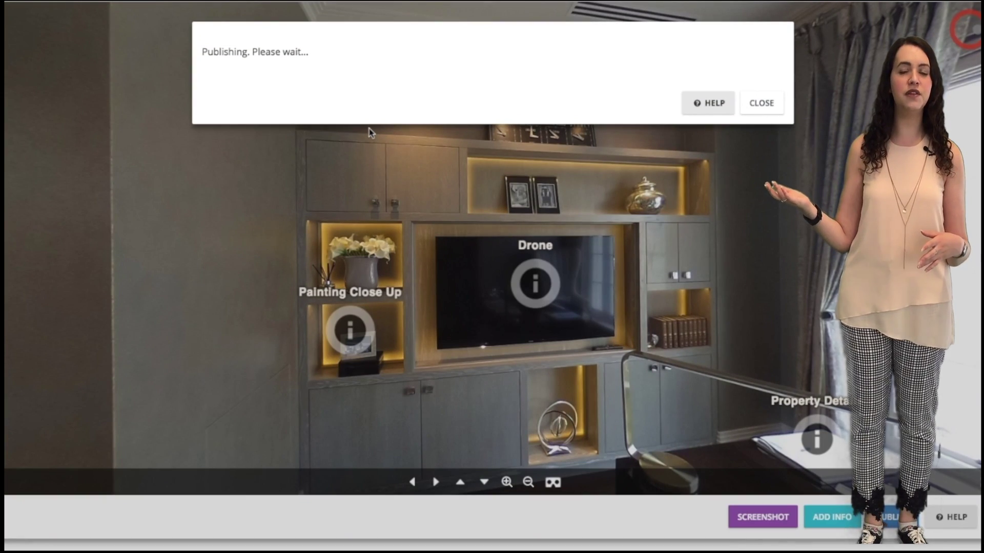
# Open the published tour and test the Painting Close Up, Drone and Streetview hotspots.
pyautogui.click(369, 129)
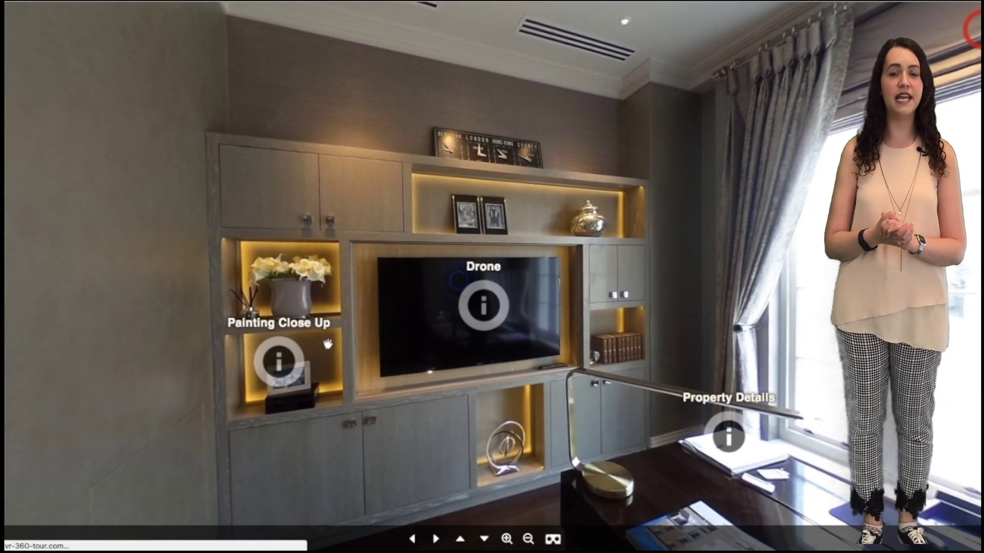
pyautogui.click(295, 358)
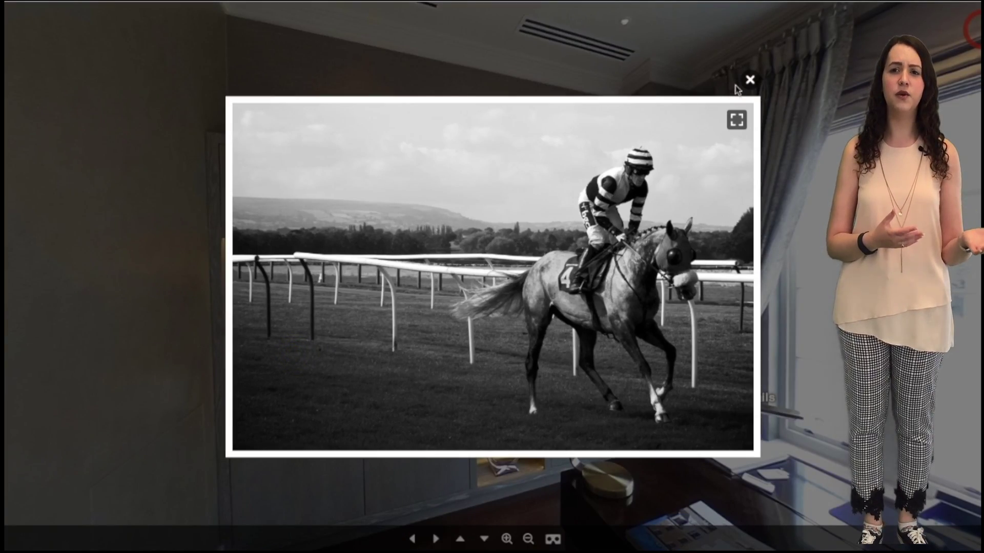
pyautogui.click(748, 81)
pyautogui.click(490, 304)
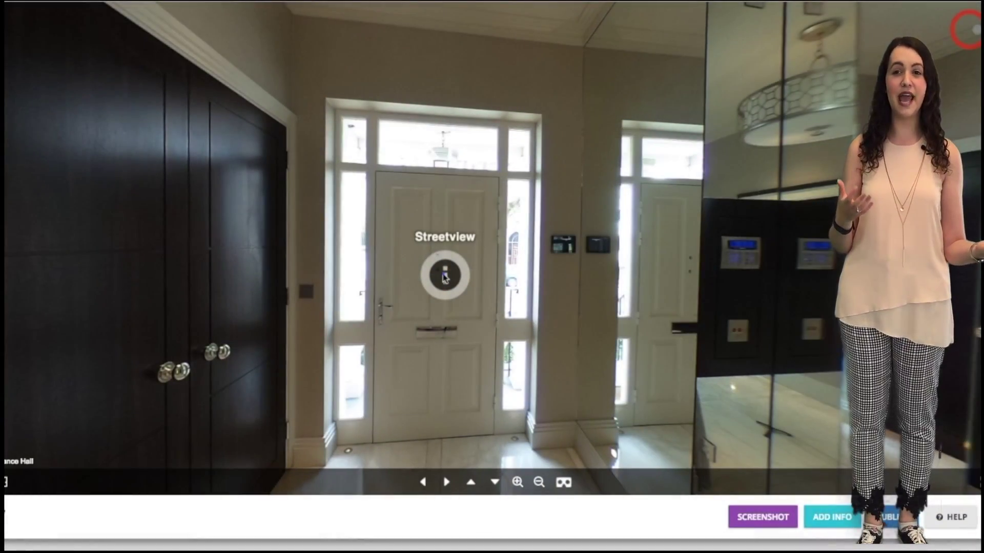
pyautogui.click(444, 277)
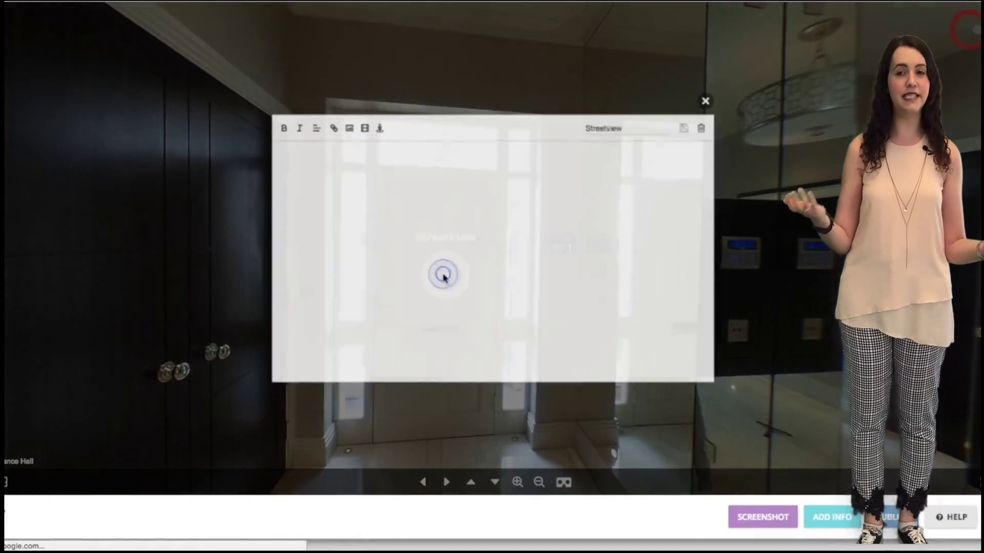